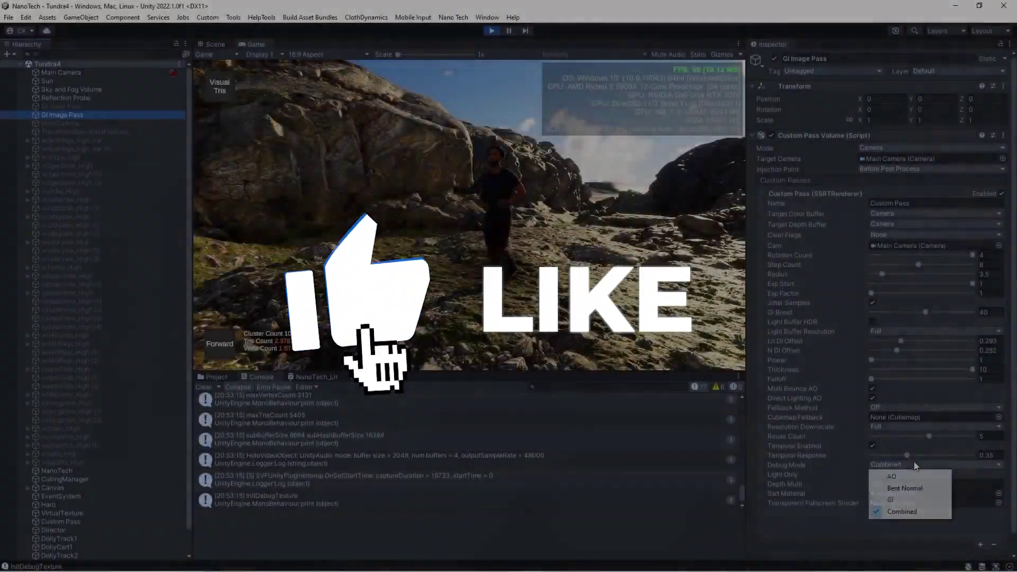
# Preview the AO and GI debug modes, then set Debug Mode back to Combined.
pyautogui.click(911, 477)
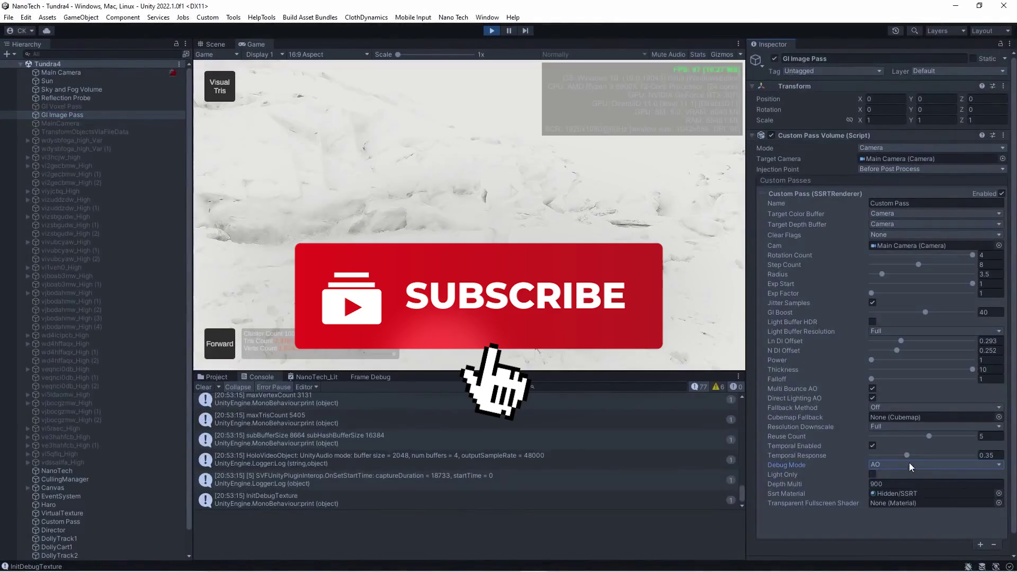
pyautogui.click(905, 512)
pyautogui.click(904, 465)
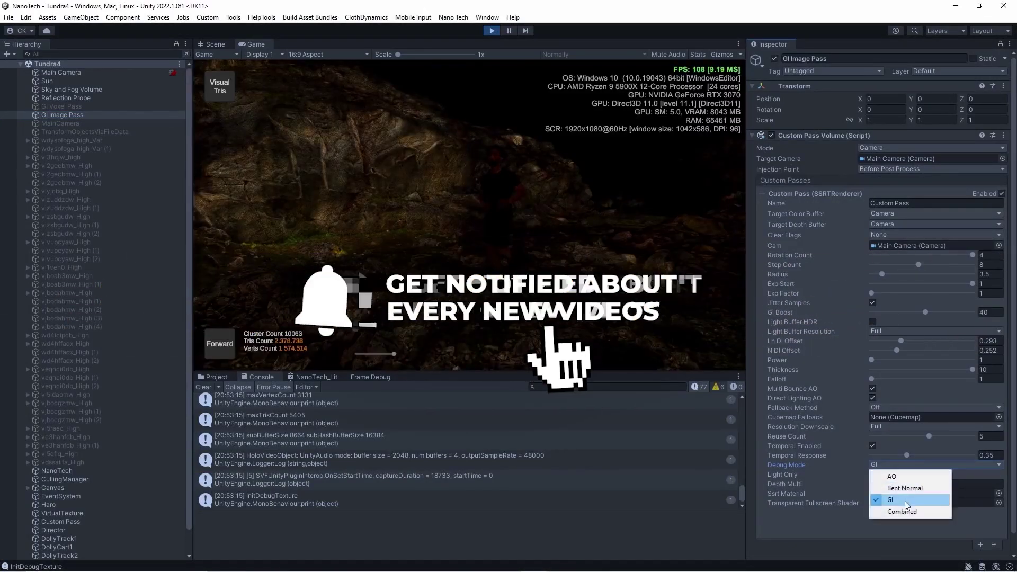
pyautogui.click(905, 511)
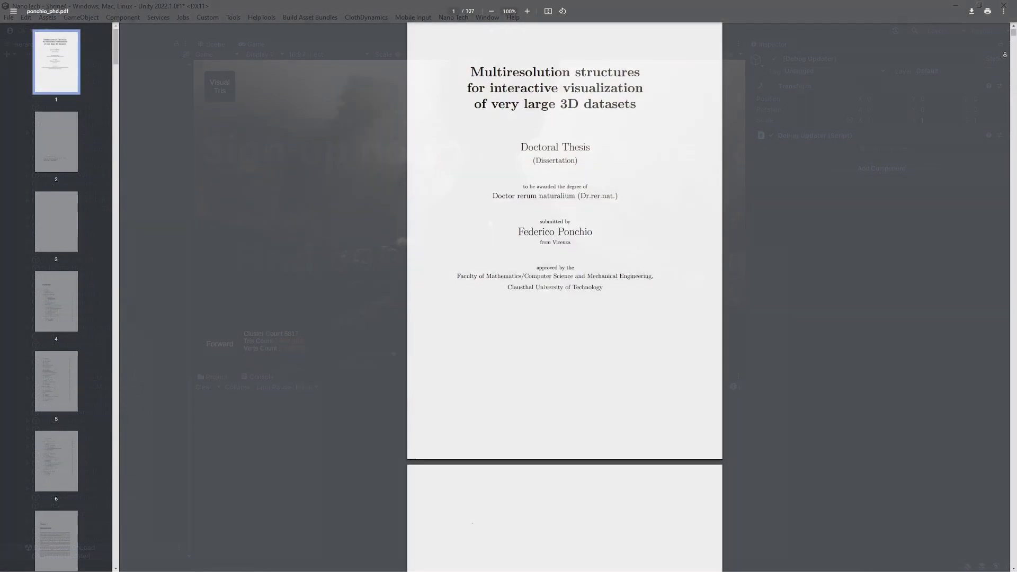
# Scroll the thesis past the title page and Contents to page 10's triangle mesh section.
pyautogui.scroll(-2, 1007, 64)
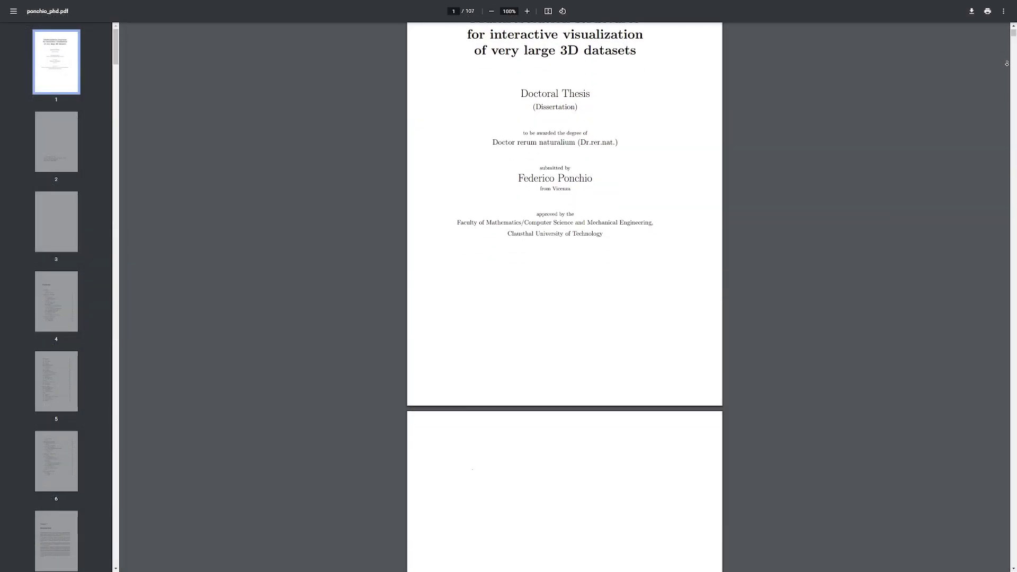
pyautogui.scroll(-3, 1006, 64)
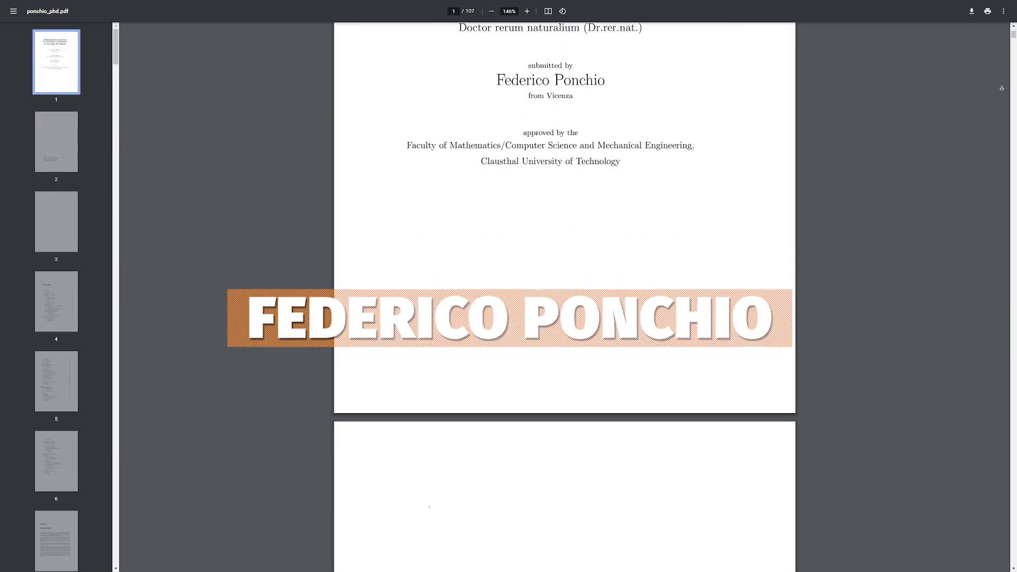
pyautogui.scroll(-3, 1001, 90)
pyautogui.scroll(-18, 1001, 94)
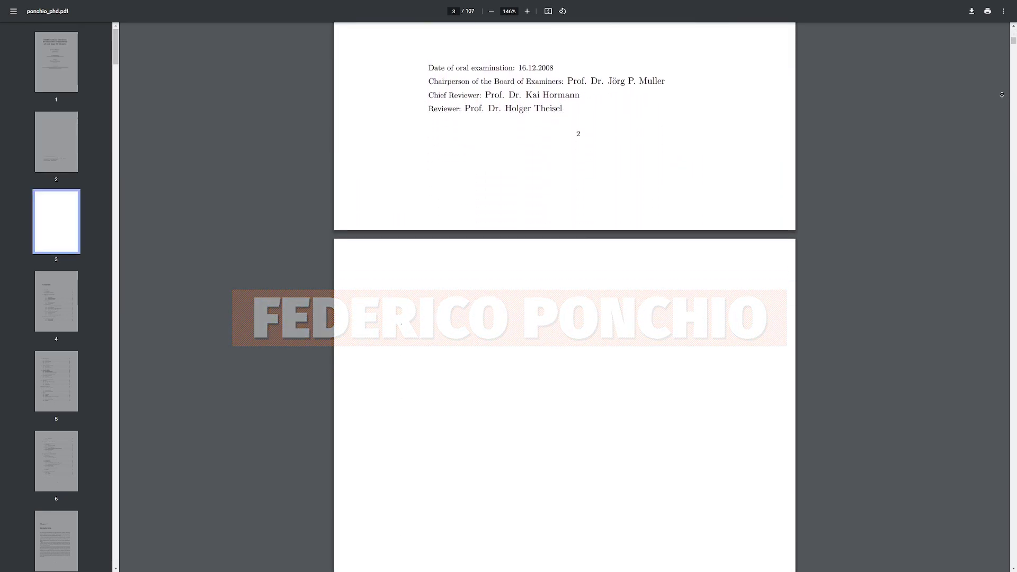
pyautogui.scroll(-17, 1001, 94)
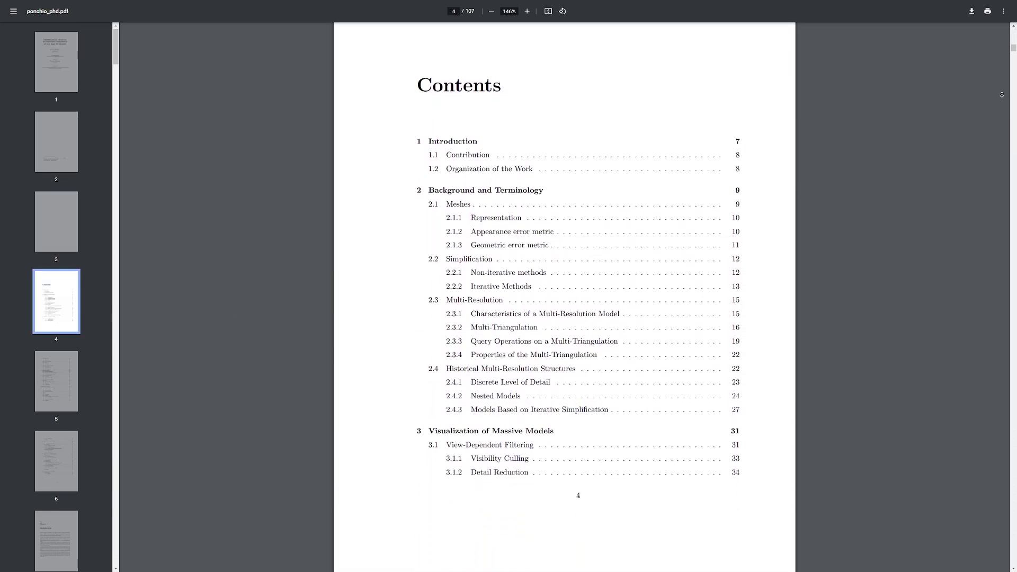
pyautogui.scroll(-15, 1002, 94)
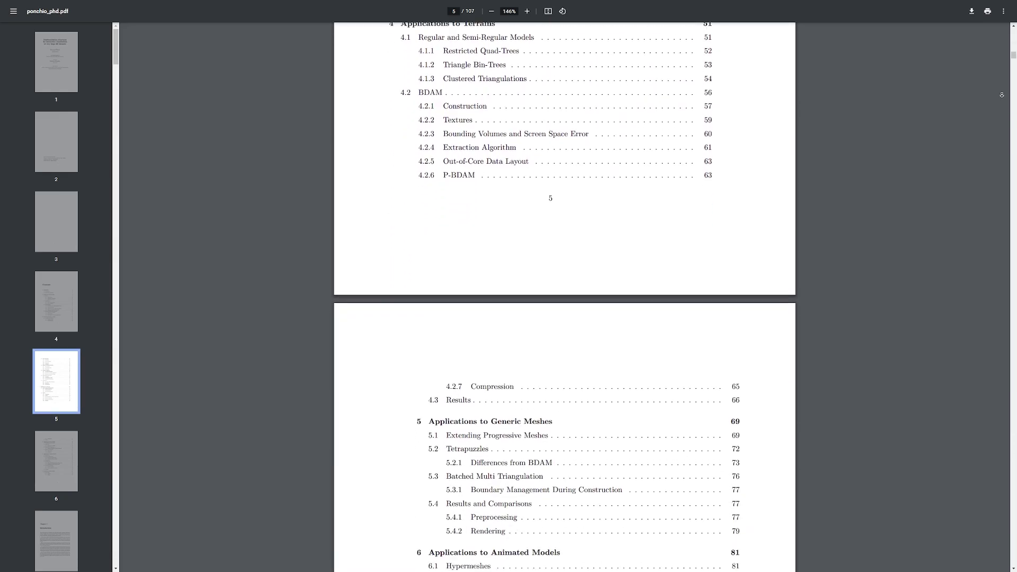
pyautogui.scroll(-17, 1002, 95)
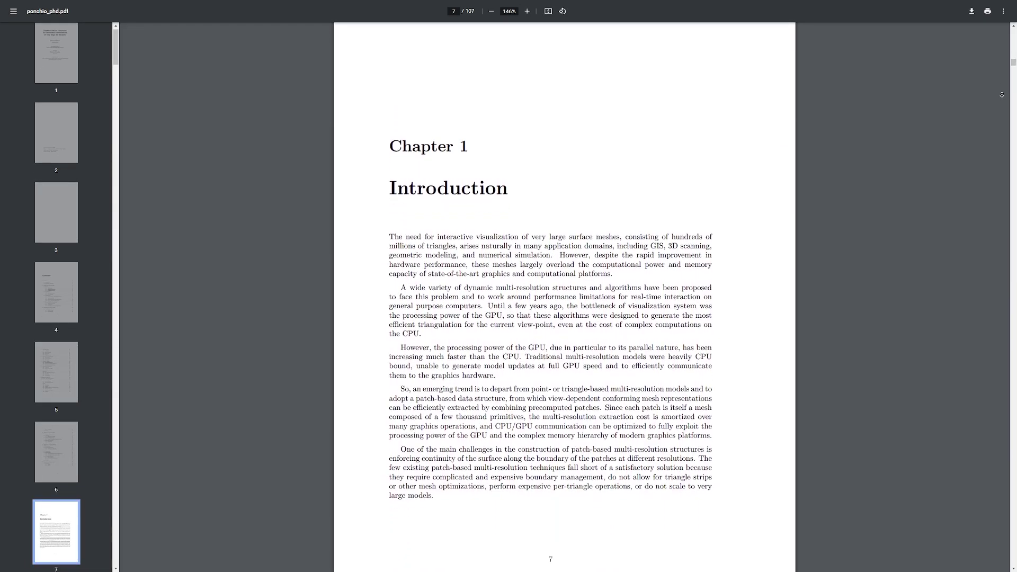
pyautogui.scroll(-18, 1002, 94)
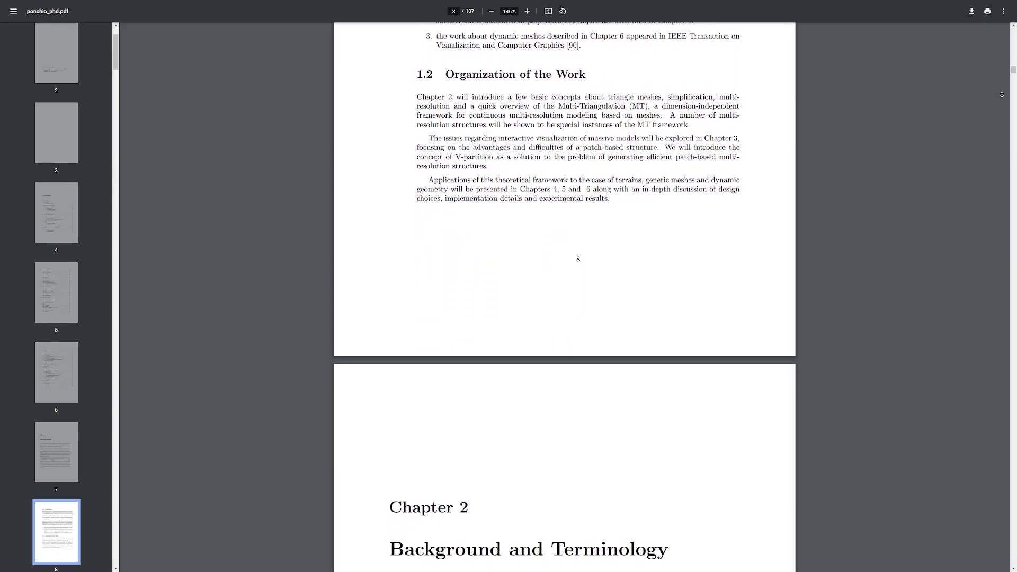
pyautogui.scroll(-9, 1002, 95)
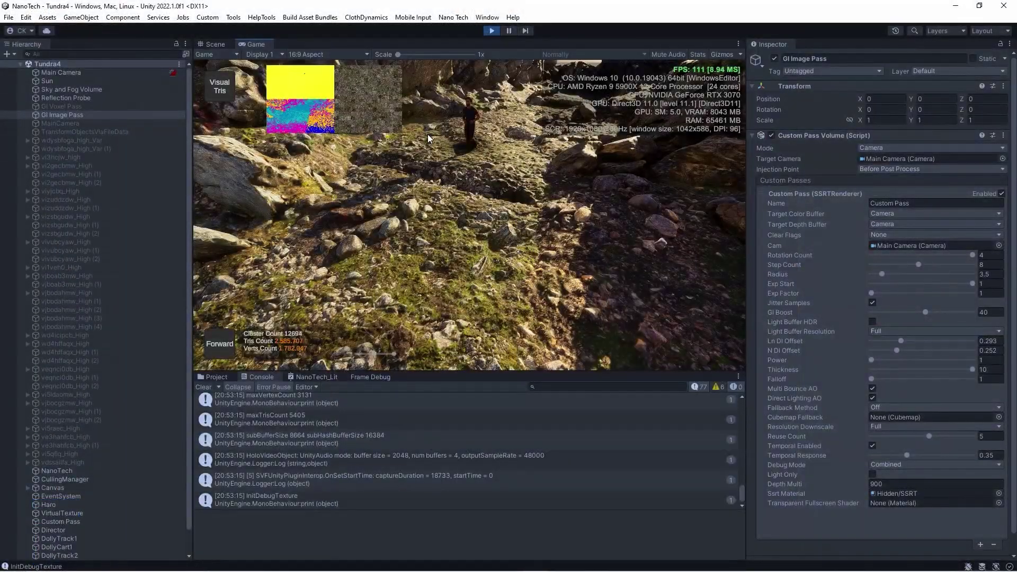
# Enlarge and then shrink the debug texture overlay in the Tundra4 Game view.
pyautogui.scroll(5, 428, 134)
pyautogui.scroll(-1, 428, 135)
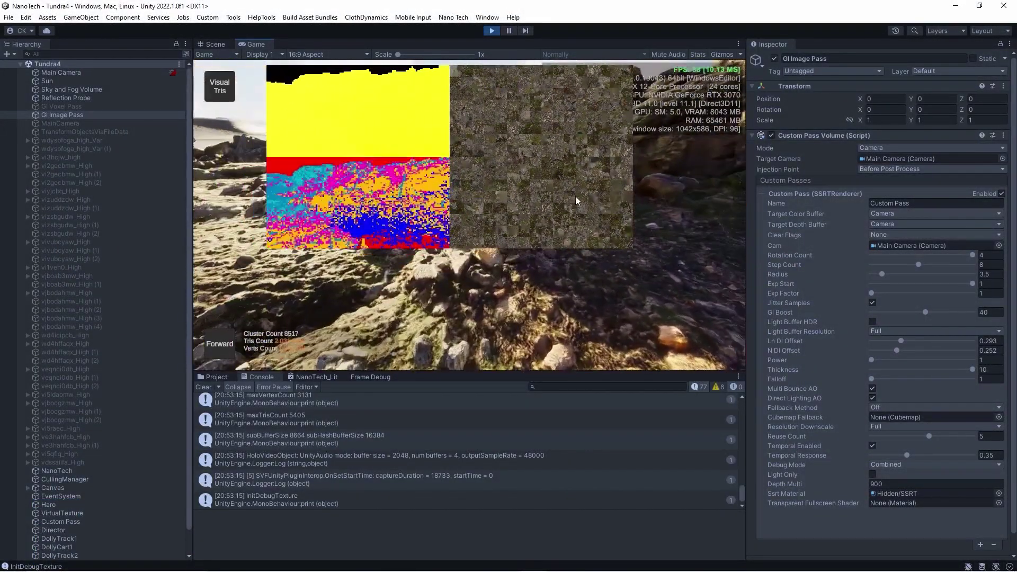
pyautogui.scroll(3, 573, 196)
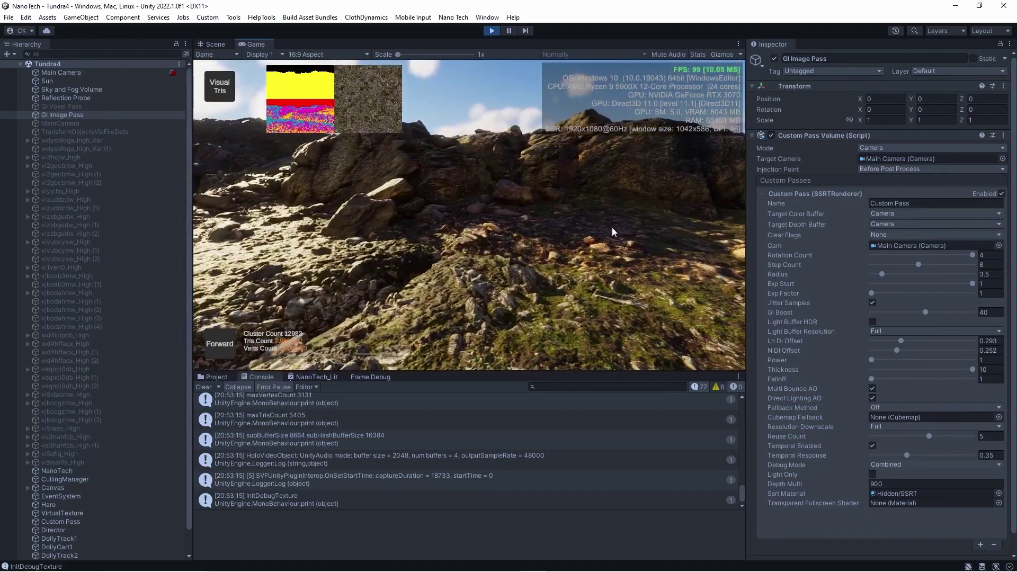
# Select wd4icipcb_High, try saturation 4 and a Y rotation, then undo both back to 1.43.
pyautogui.click(85, 353)
pyautogui.press('Up')
pyautogui.press('Up')
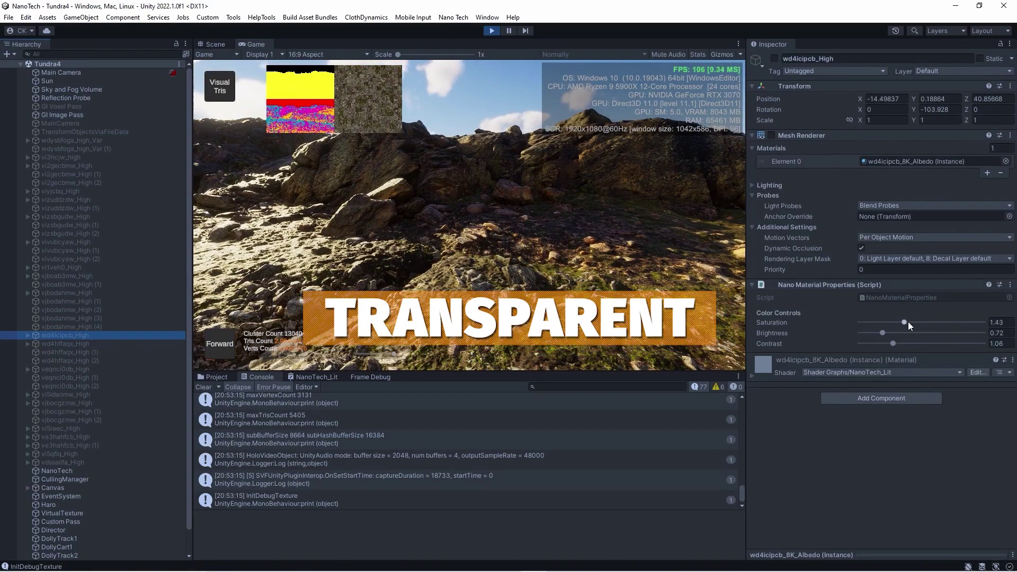
pyautogui.moveTo(908, 322); pyautogui.dragTo(983, 322)
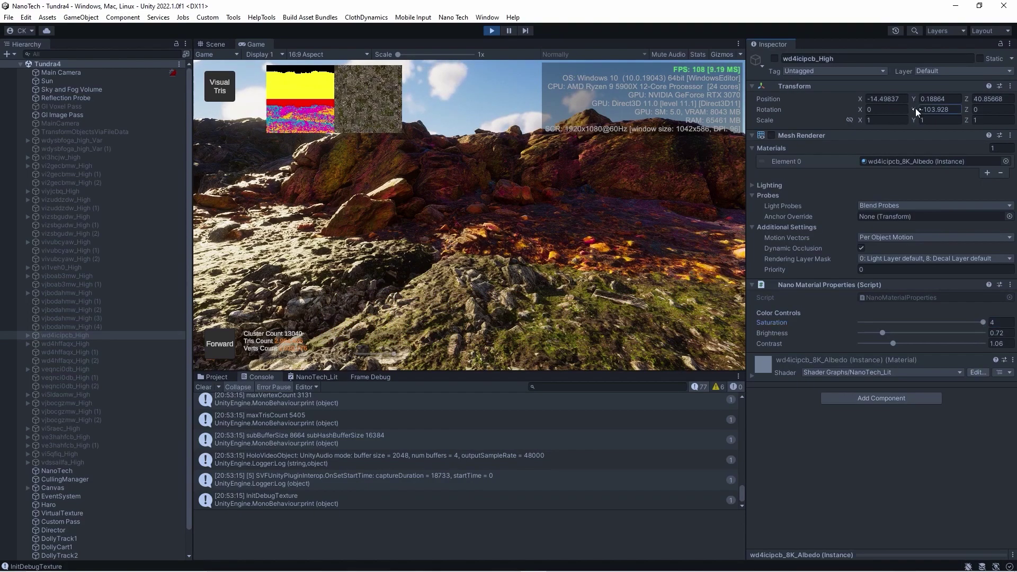
pyautogui.moveTo(914, 109); pyautogui.dragTo(868, 114)
pyautogui.hotkey('ctrl', 'z')
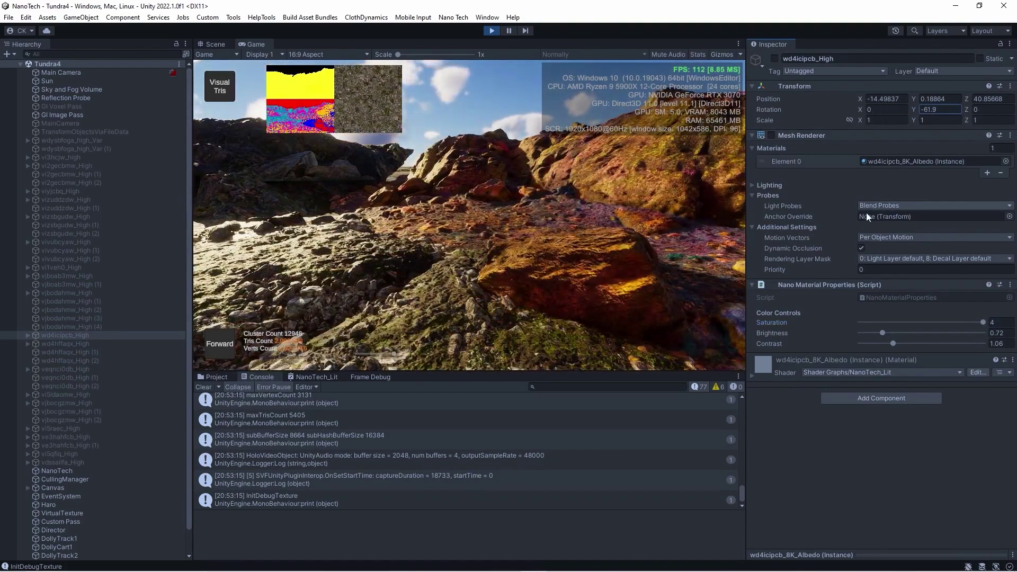
pyautogui.hotkey('ctrl', 'z')
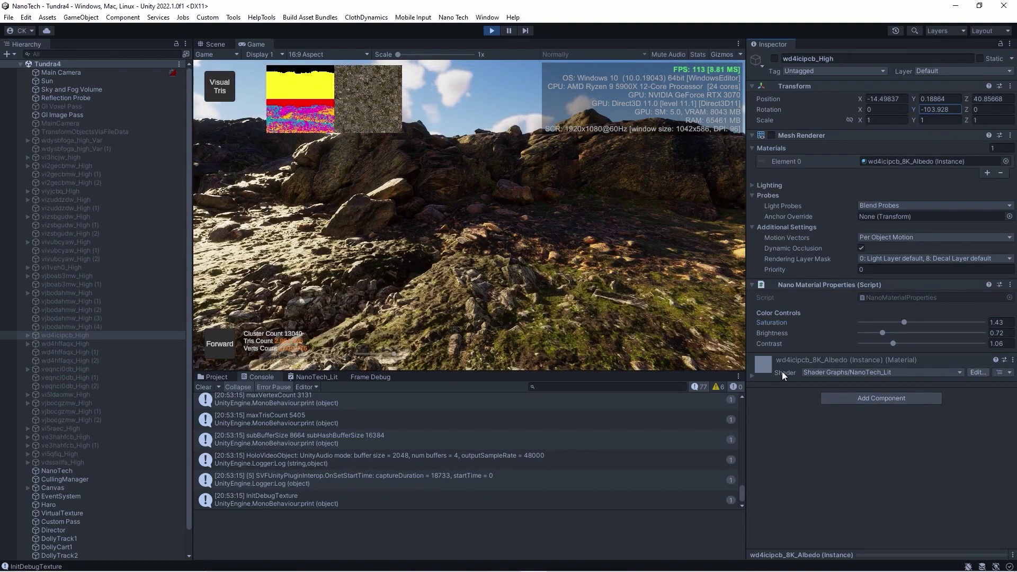
# Expand the rock's material properties and try purple-blue and yellow base colours, reverting to white.
pyautogui.click(752, 375)
pyautogui.click(895, 490)
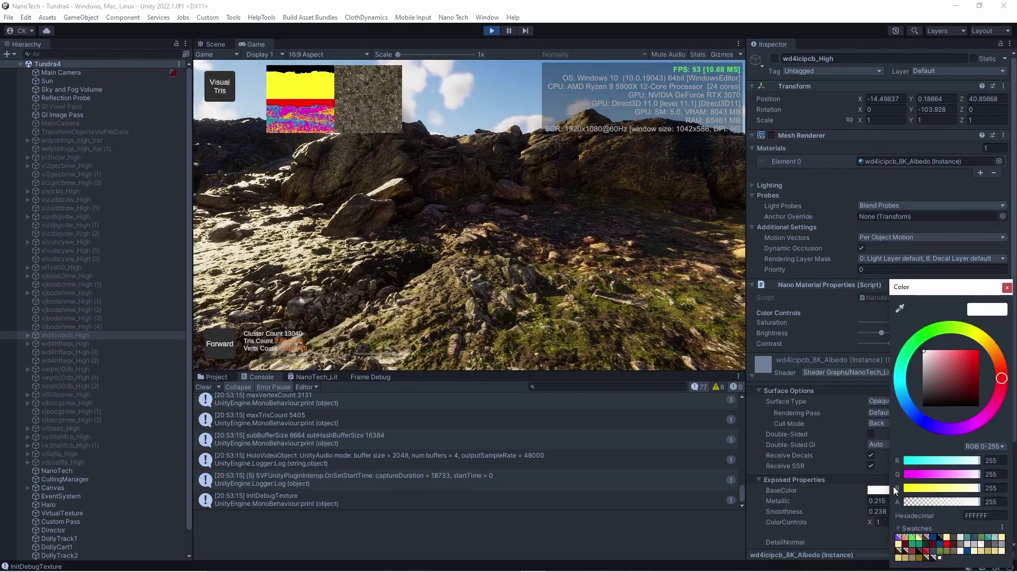
pyautogui.moveTo(953, 370); pyautogui.dragTo(957, 325)
pyautogui.click(1007, 288)
pyautogui.hotkey('ctrl', 'z')
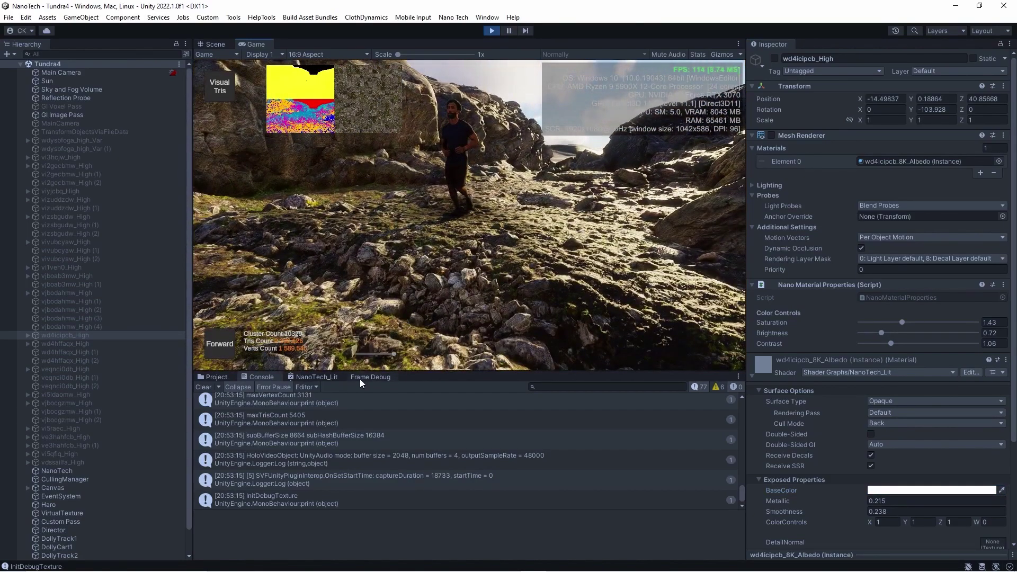
# Enable the Frame Debugger, inspect event #77 Draw Procedural Indexed, disable it, and show NanoTech_Lit.
pyautogui.click(361, 377)
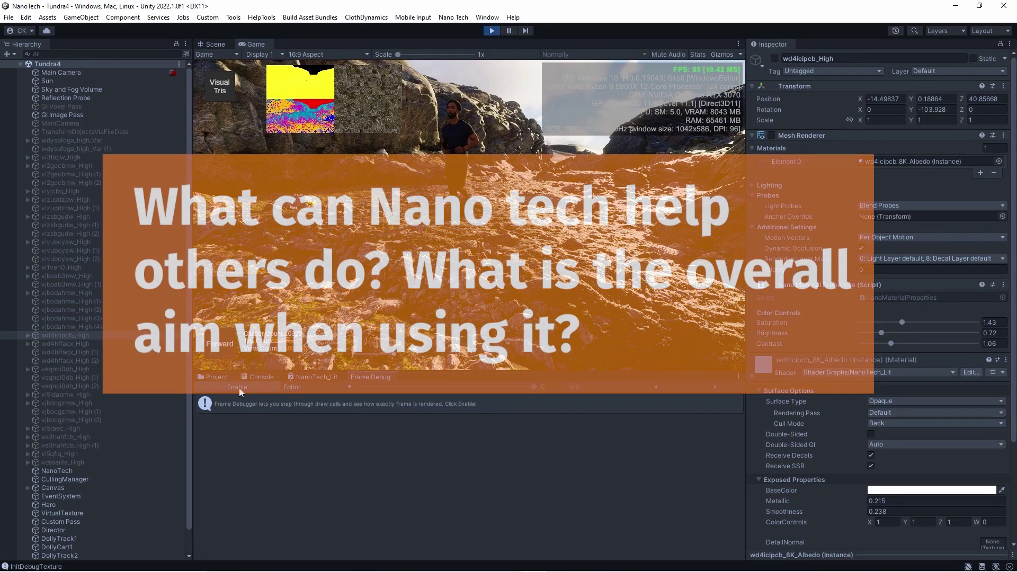
pyautogui.click(240, 387)
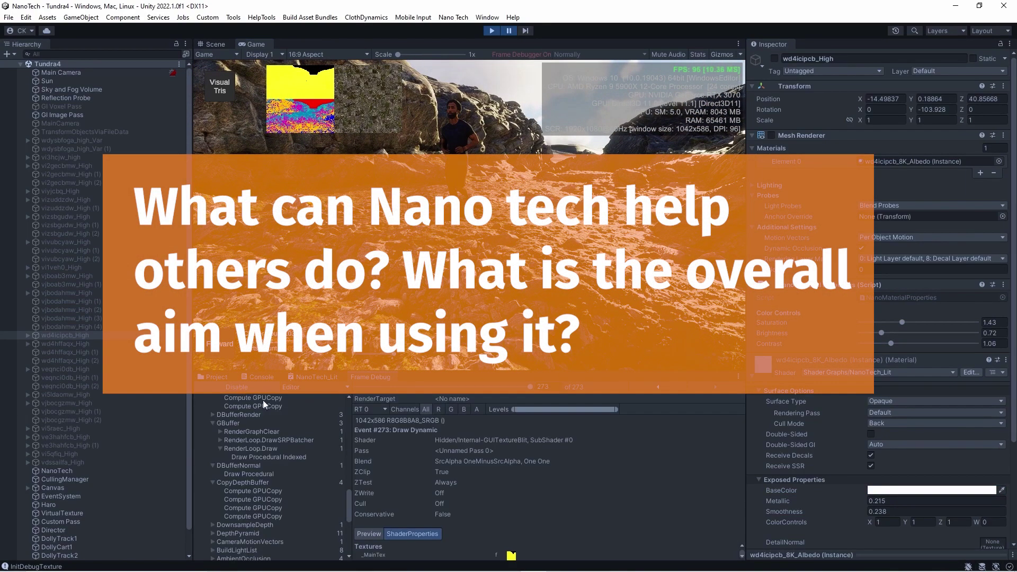
pyautogui.click(262, 466)
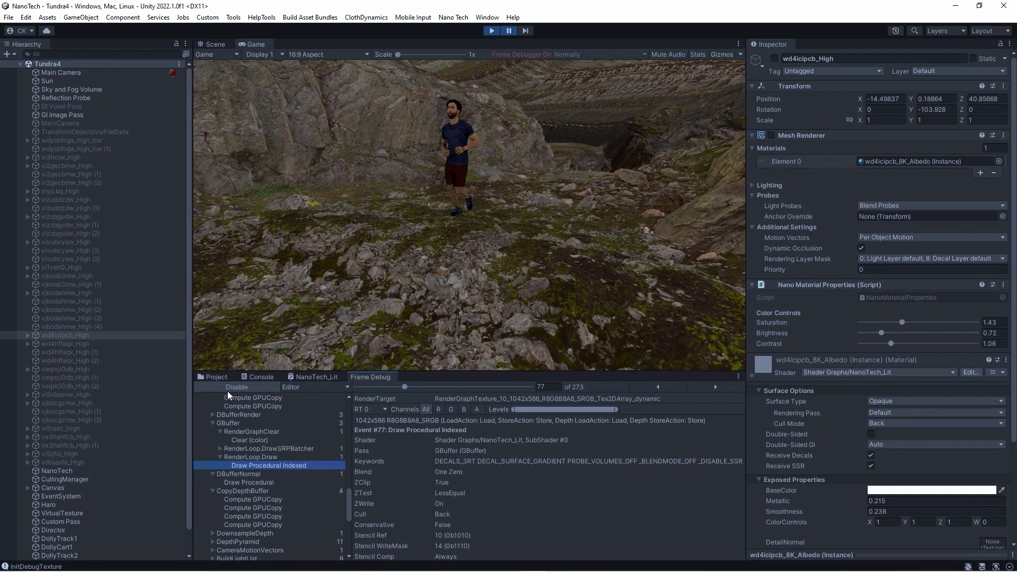
pyautogui.click(233, 387)
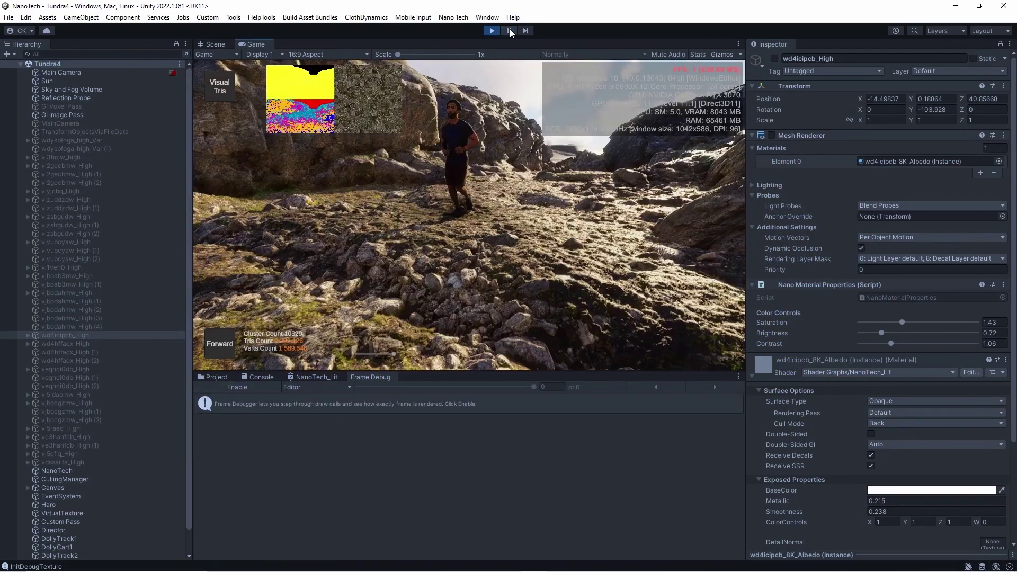
pyautogui.click(314, 377)
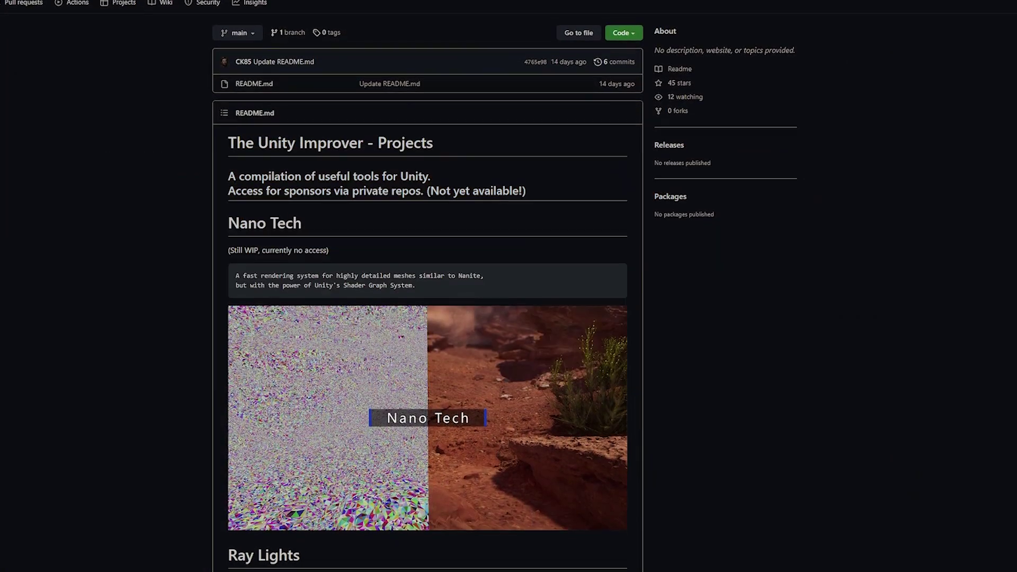
# Scroll the README past Nano Tech, Ray Lights and Distance Field Shadows + AO to Custom Asset Importer.
pyautogui.scroll(-3, 427, 286)
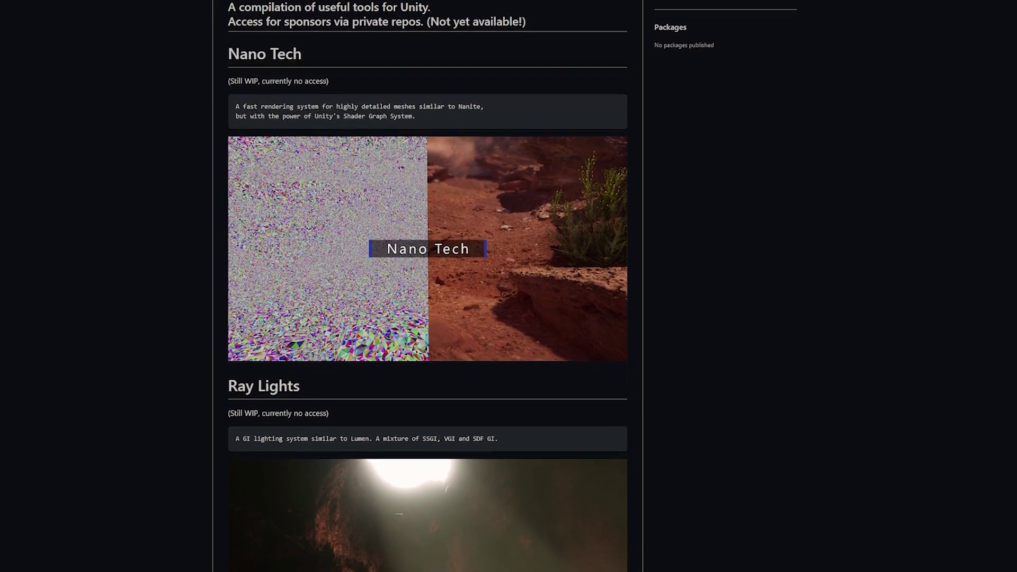
pyautogui.scroll(-3, 427, 286)
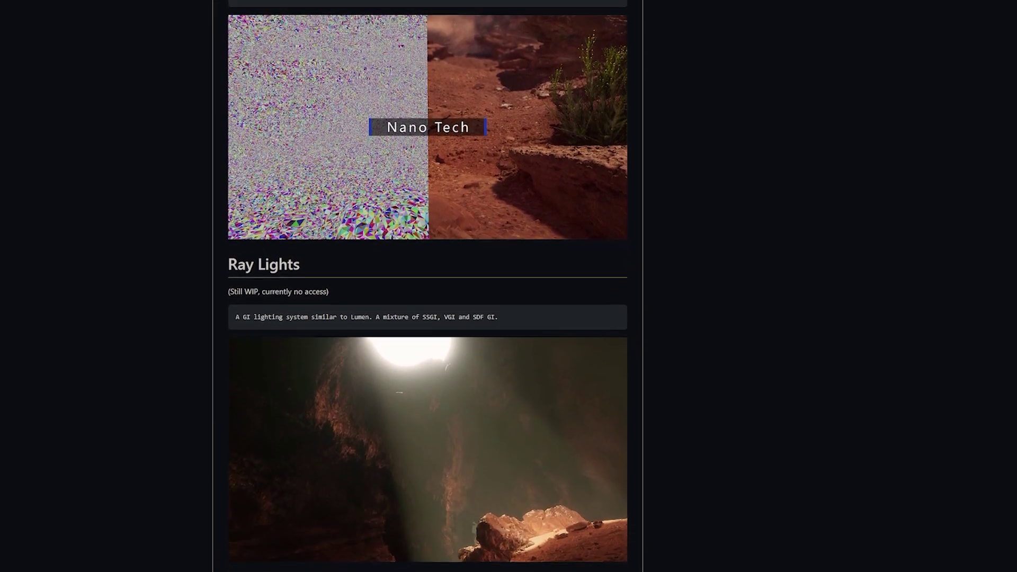
pyautogui.scroll(-3, 428, 286)
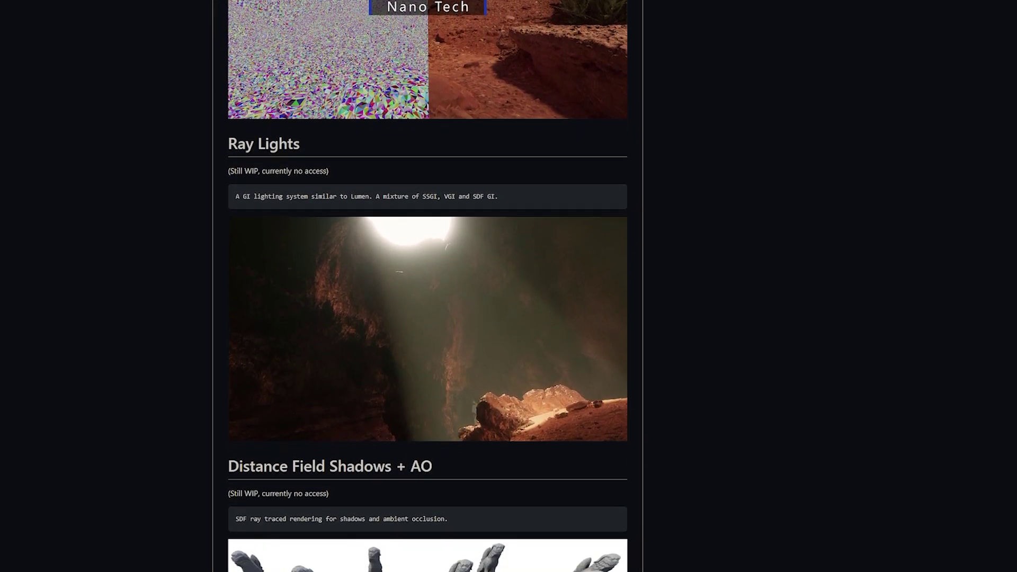
pyautogui.scroll(-3, 428, 286)
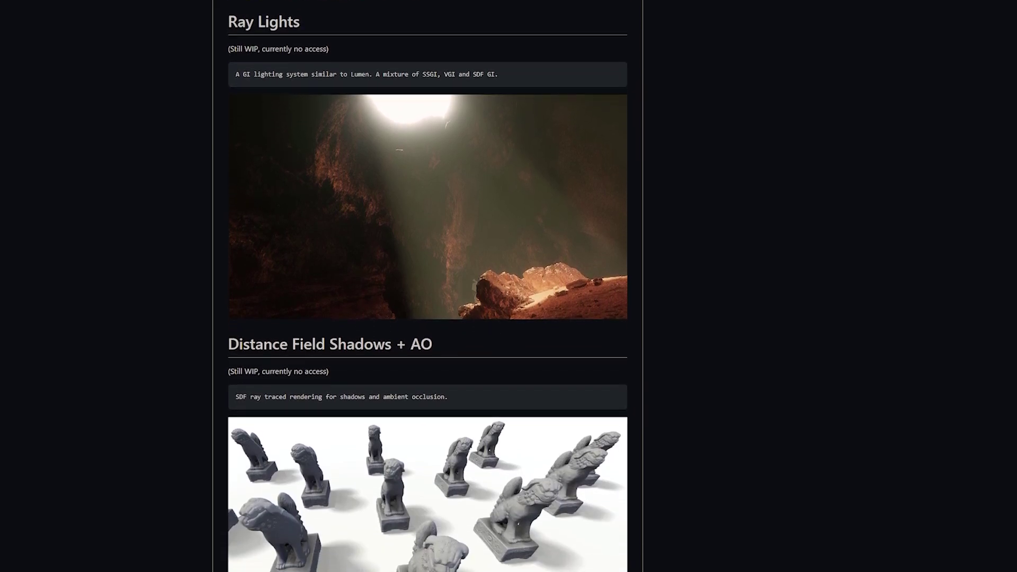
pyautogui.scroll(-3, 428, 286)
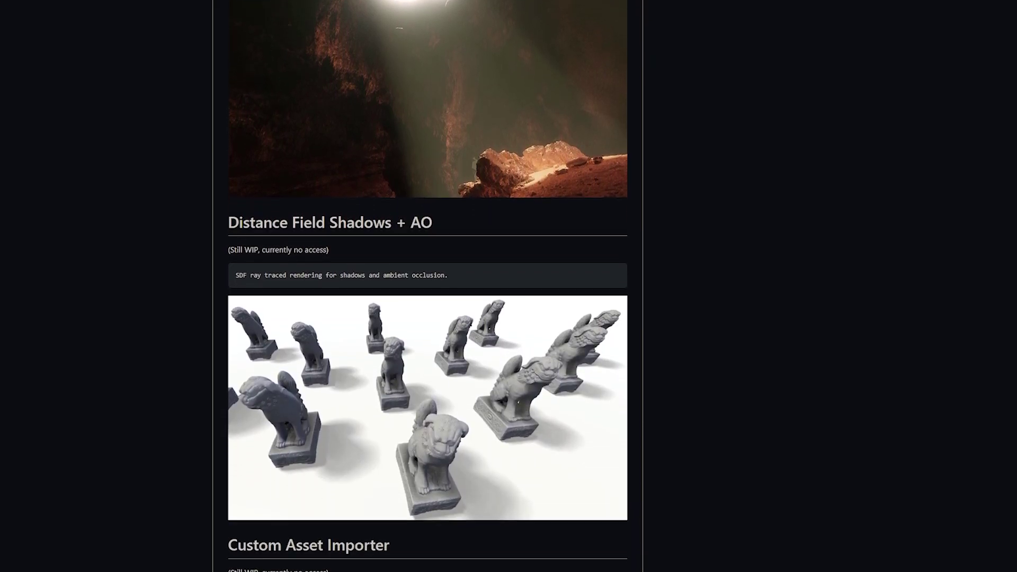
pyautogui.scroll(-3, 427, 286)
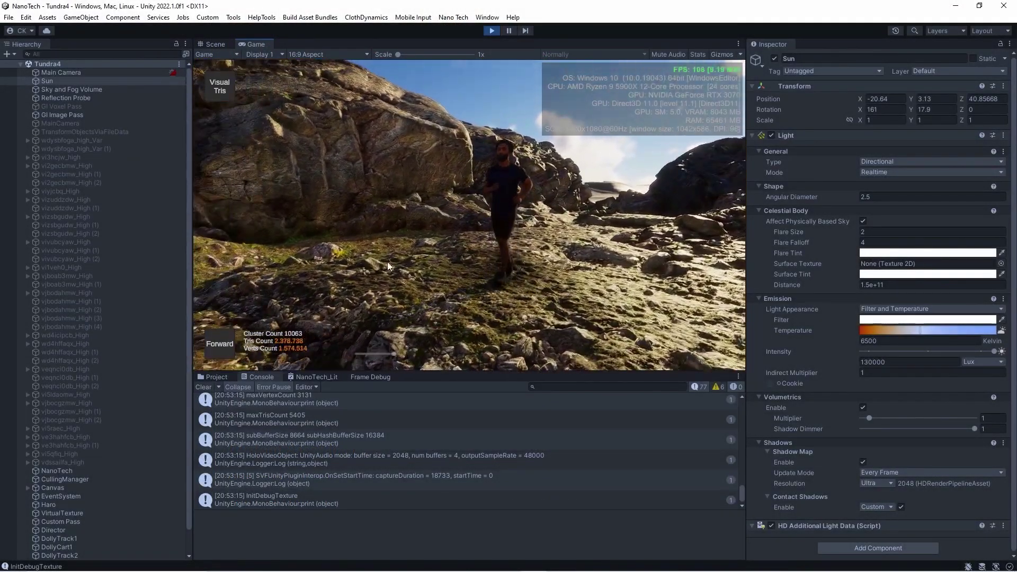
# Select Haro, then GI Image Pass; preview AO and GI debug modes, then return to Combined.
pyautogui.click(58, 504)
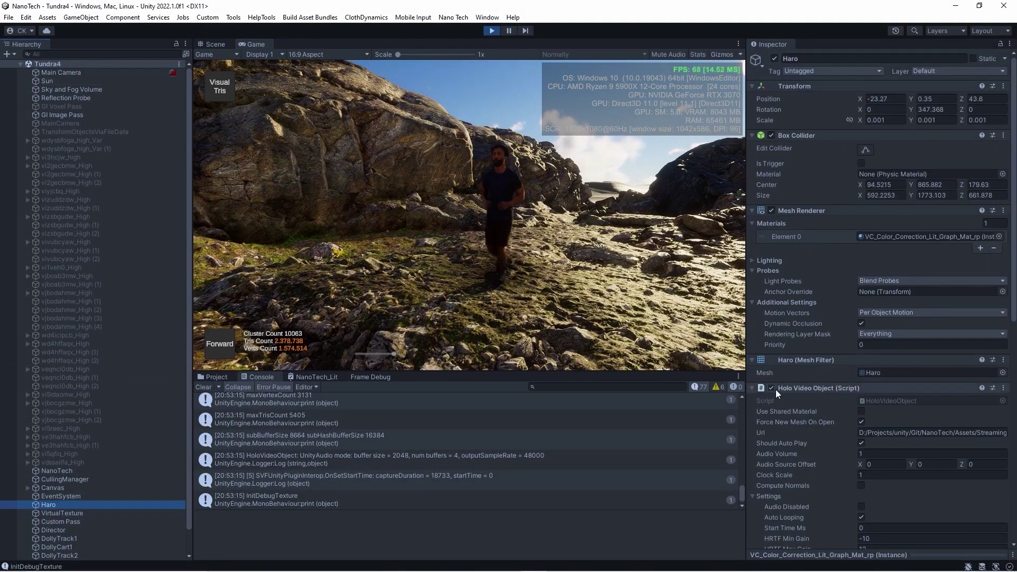
pyautogui.click(66, 116)
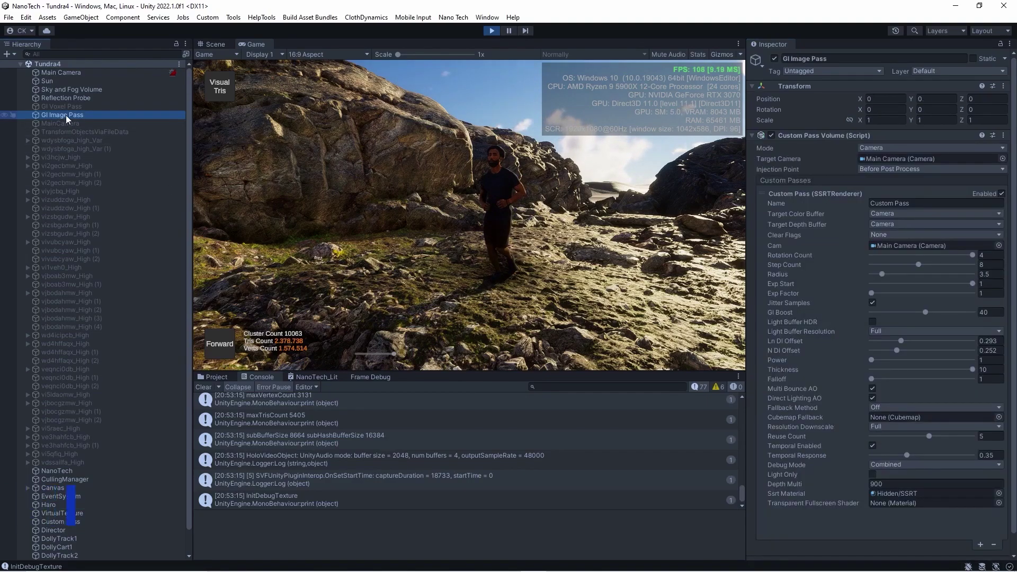
pyautogui.click(913, 462)
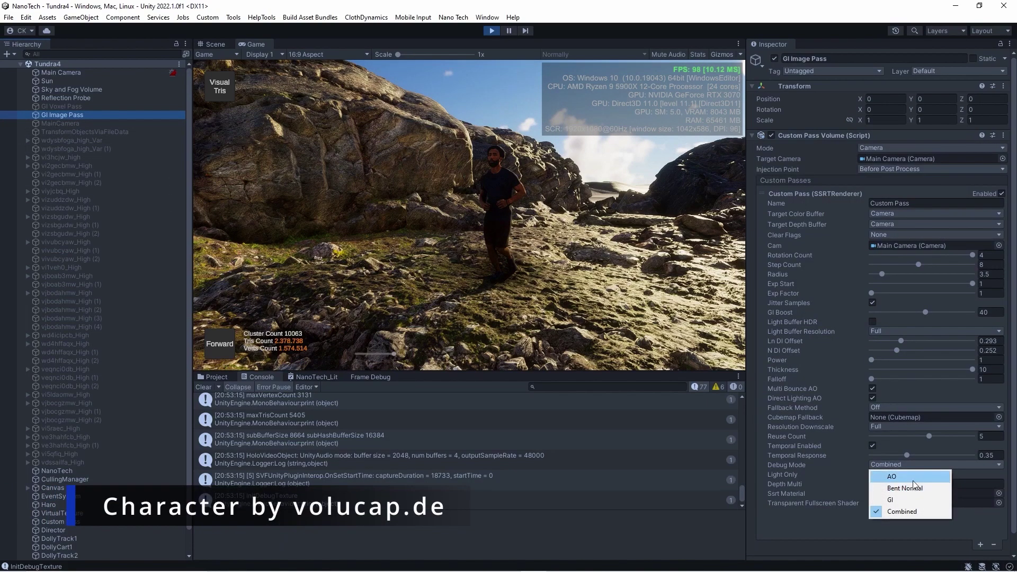
pyautogui.click(912, 480)
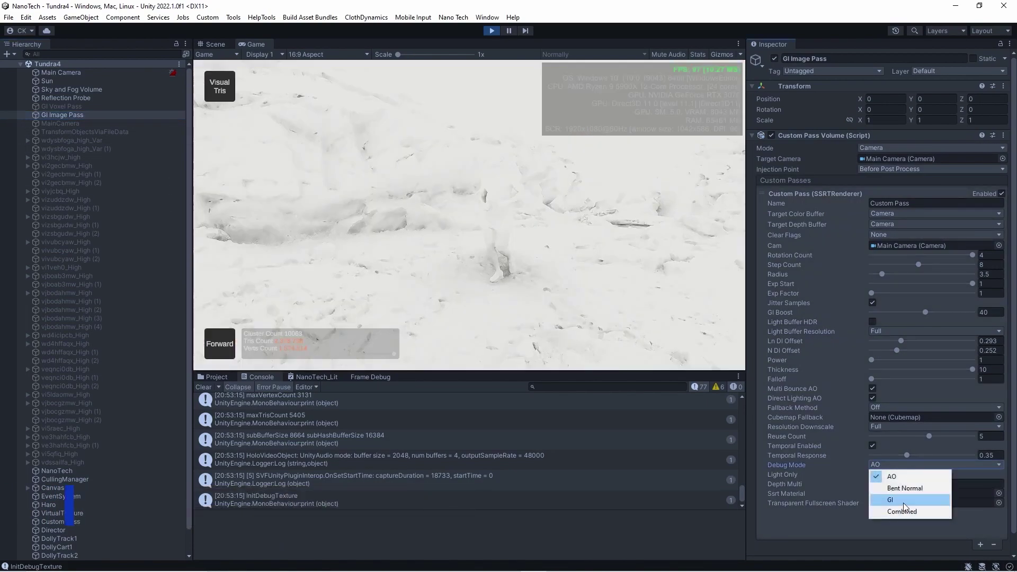
pyautogui.click(903, 501)
pyautogui.click(903, 464)
pyautogui.click(902, 512)
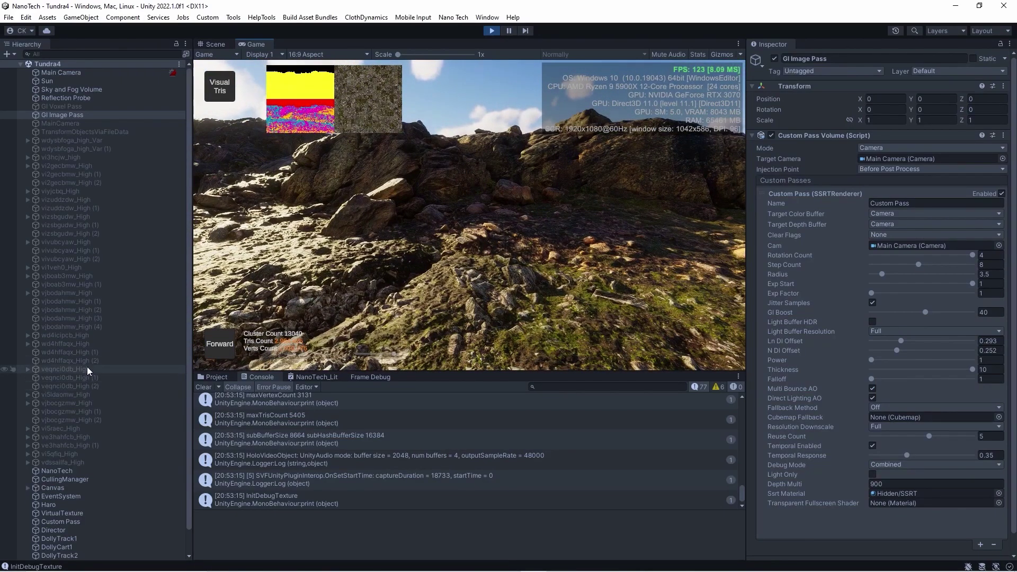
# Select wd4icipcb_High and raise its Nano Material Saturation from 1.43 to 4.
pyautogui.click(85, 353)
pyautogui.press('Up')
pyautogui.press('Up')
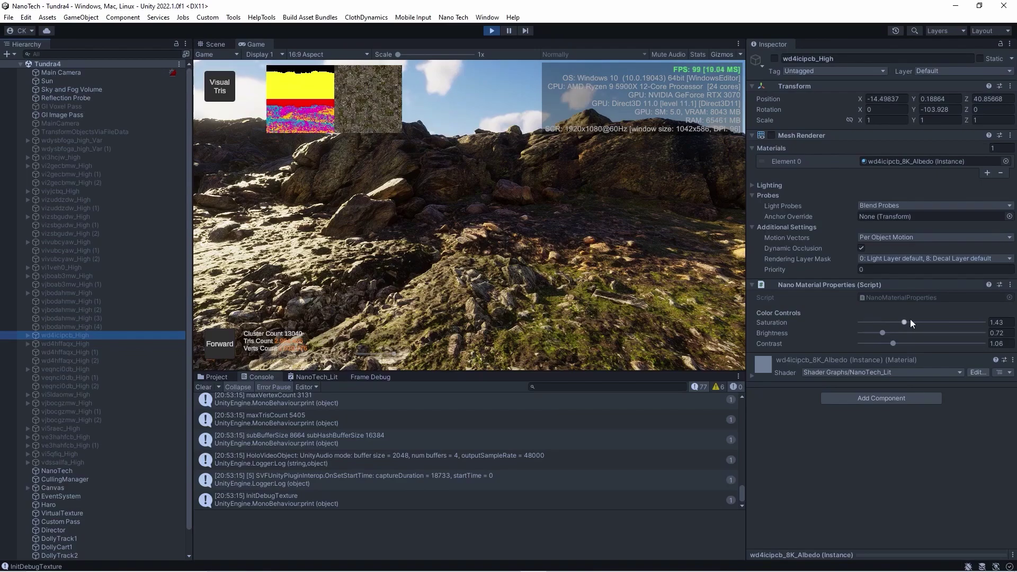
pyautogui.moveTo(907, 322); pyautogui.dragTo(982, 322)
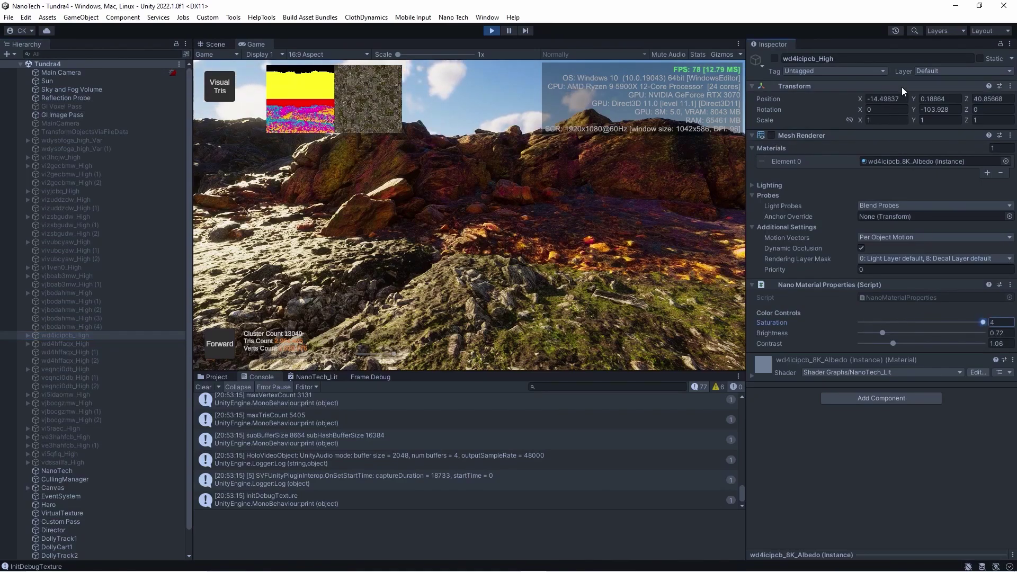